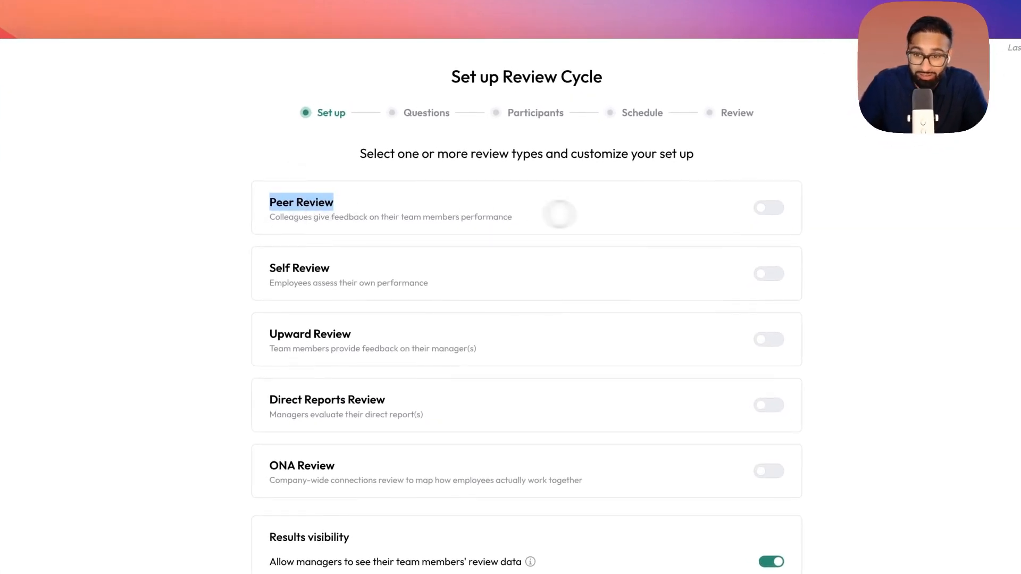
Enable Peer Review with 3 feedbacks per member, remove the same-group nomination limit, and enable Self Review.
left_click(734, 161)
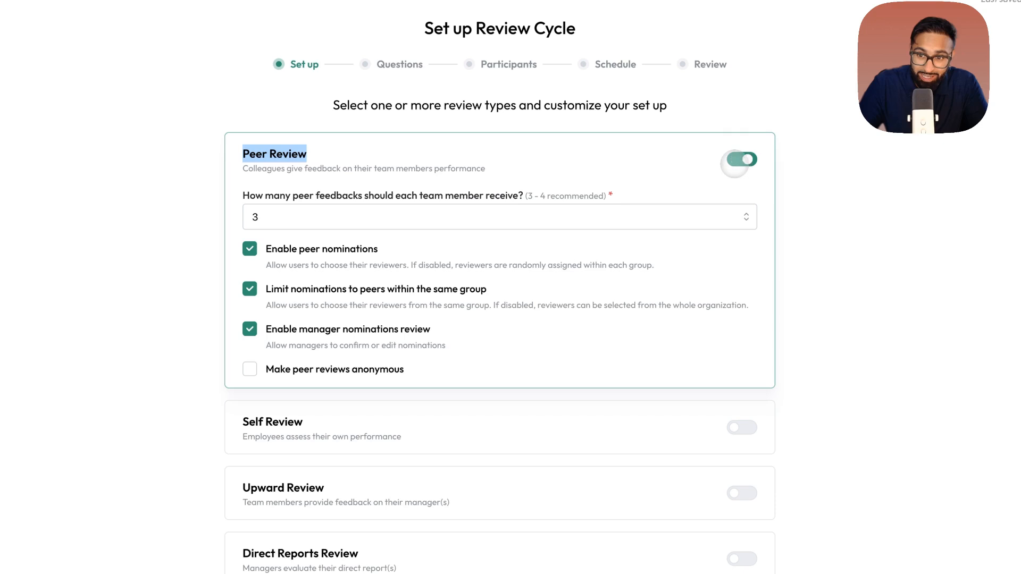
left_click(349, 216)
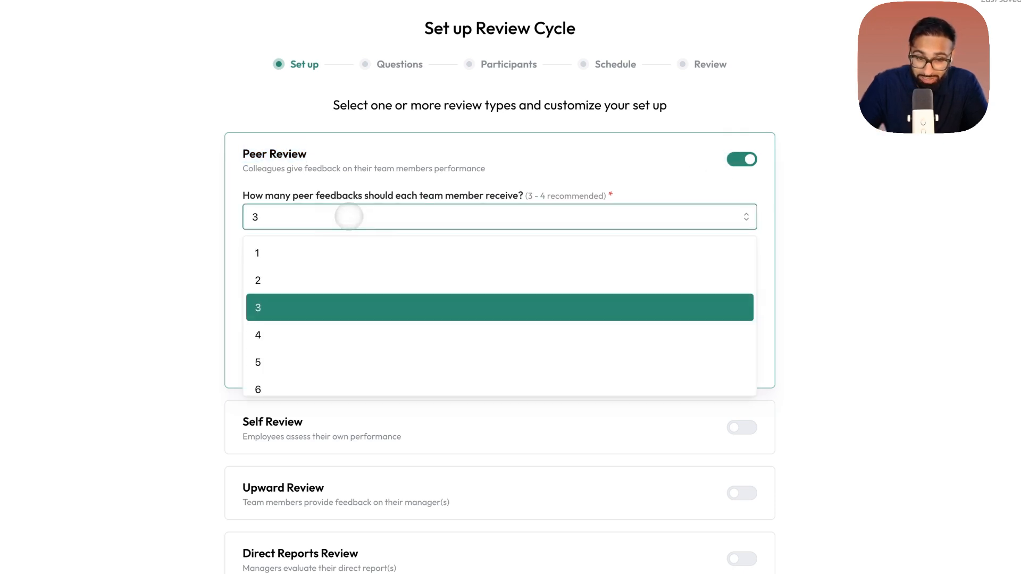
left_click(349, 217)
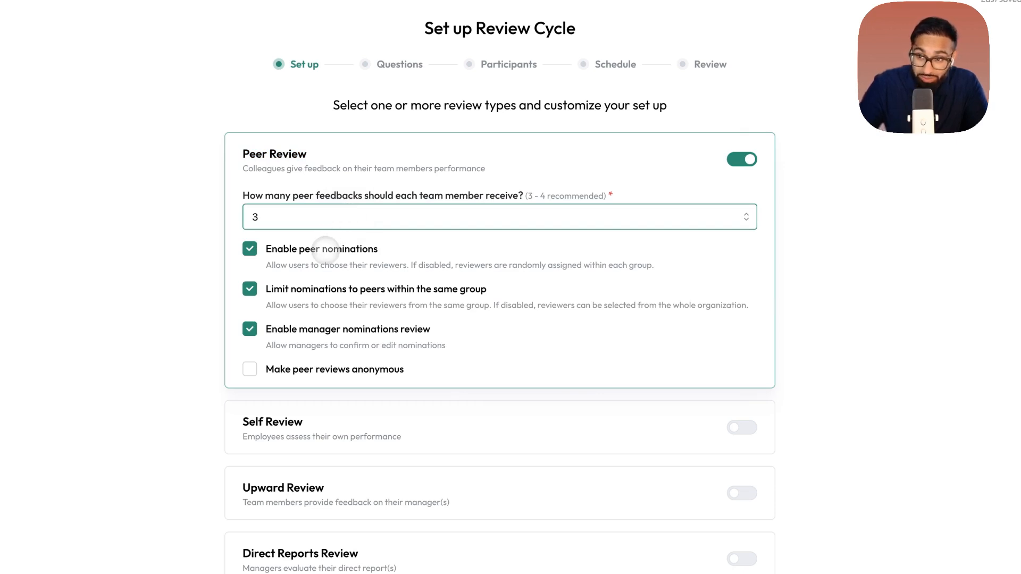
left_click(302, 290)
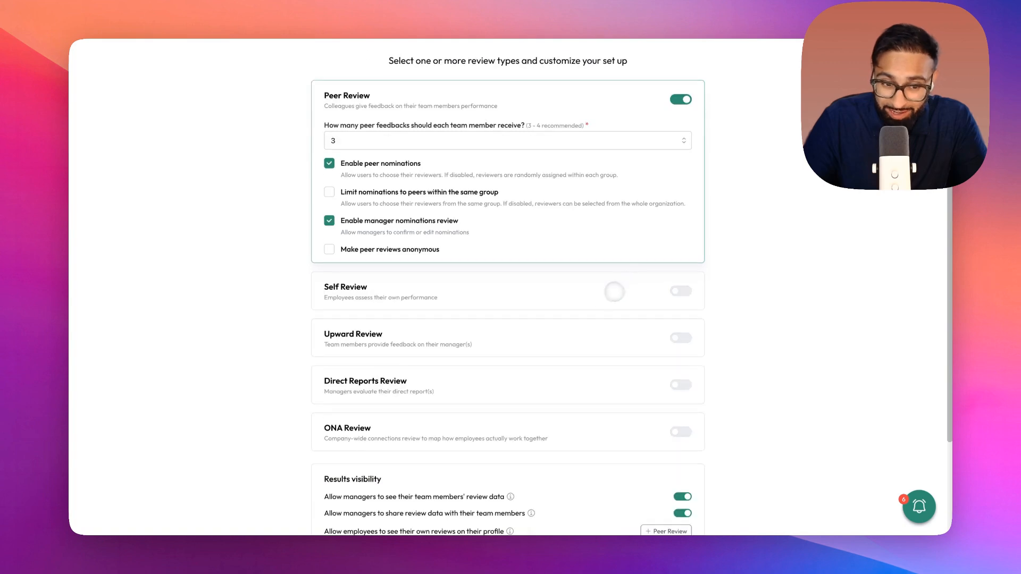
left_click(742, 428)
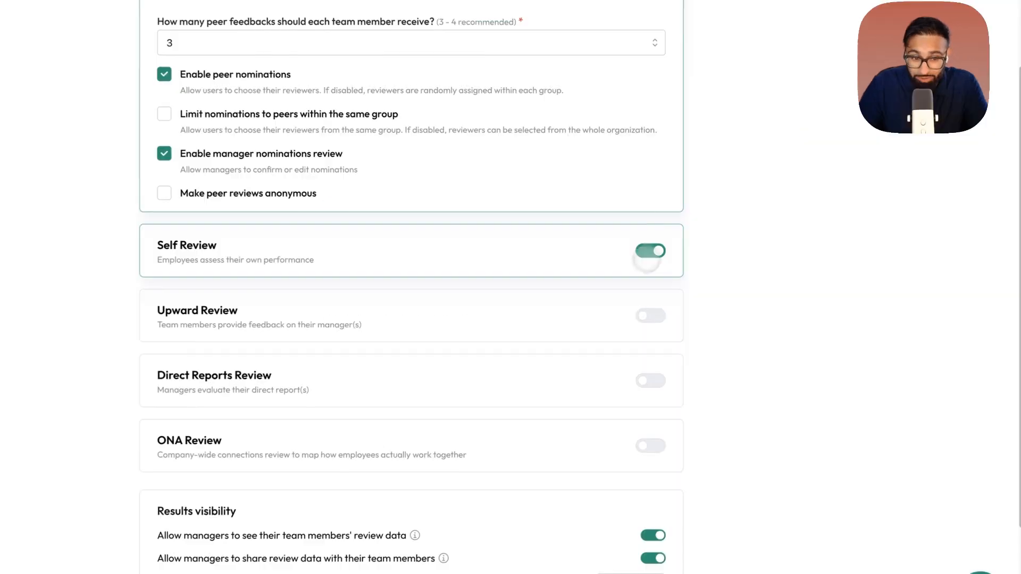
Enable Direct Reports Review with managers reviewing employee goals, using the question "Did they complete this goal on a scale of 1 - 5?".
scroll(516, 315, "down", 1)
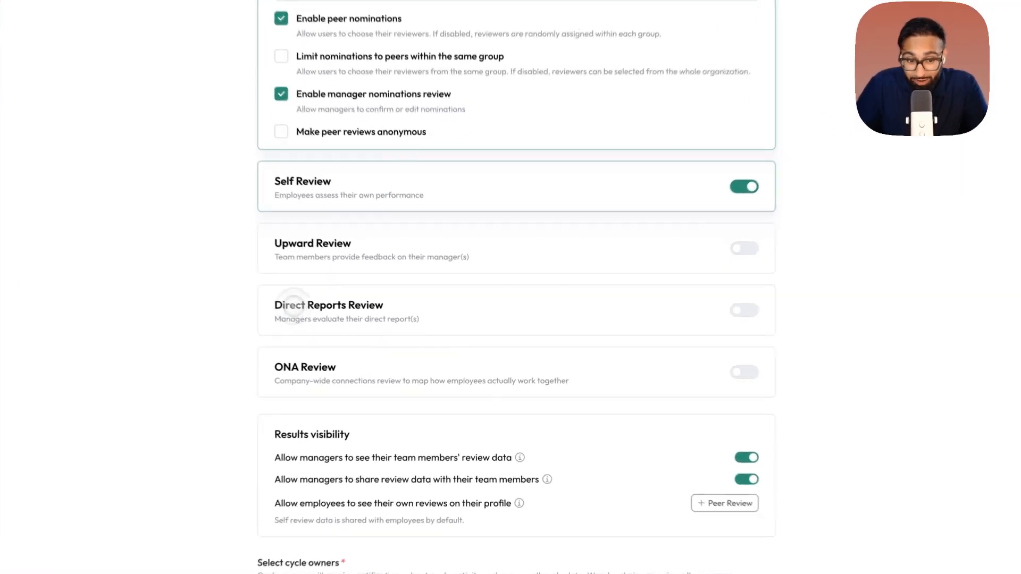
triple_click(445, 343)
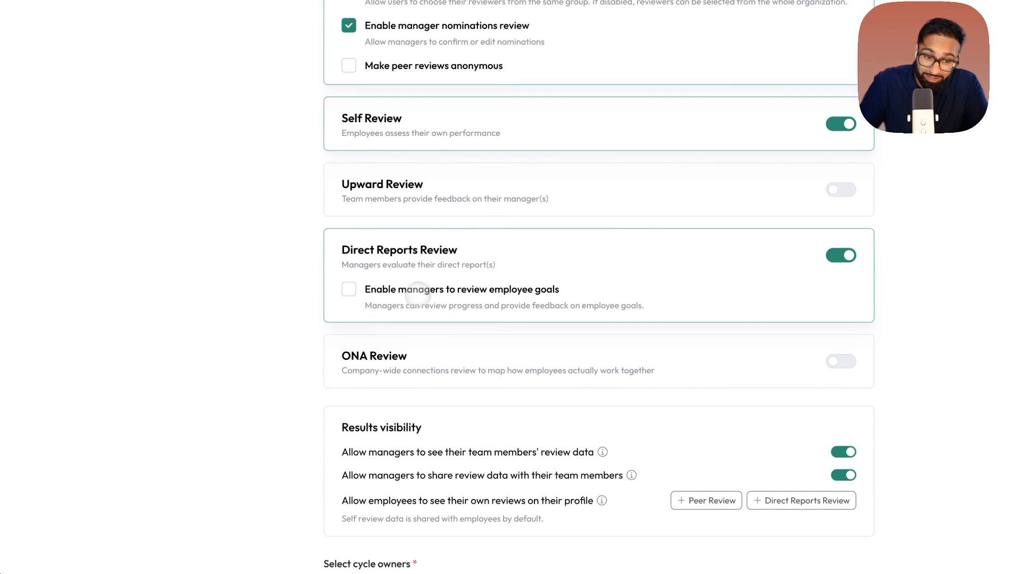
left_click(418, 291)
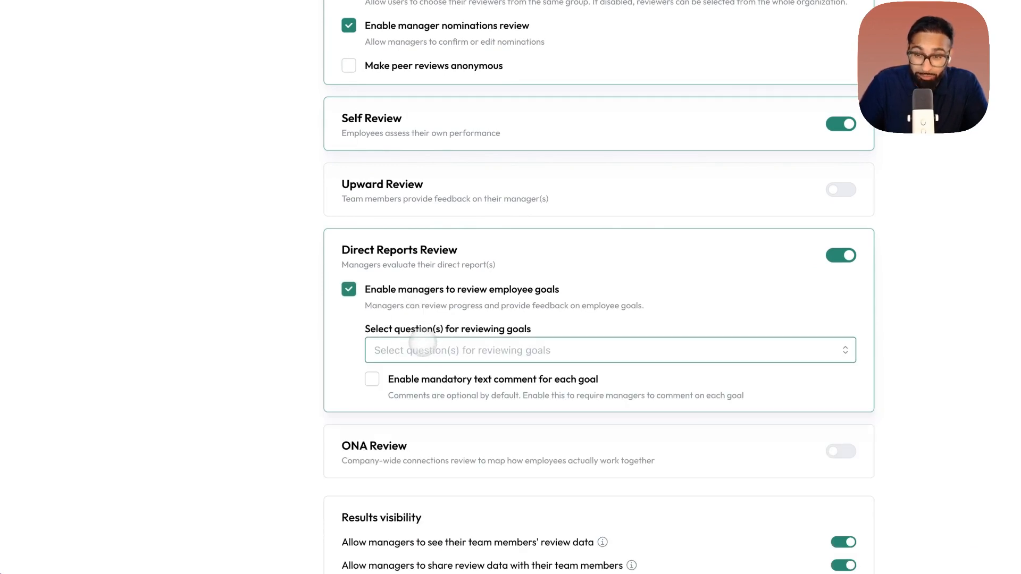
left_click(420, 348)
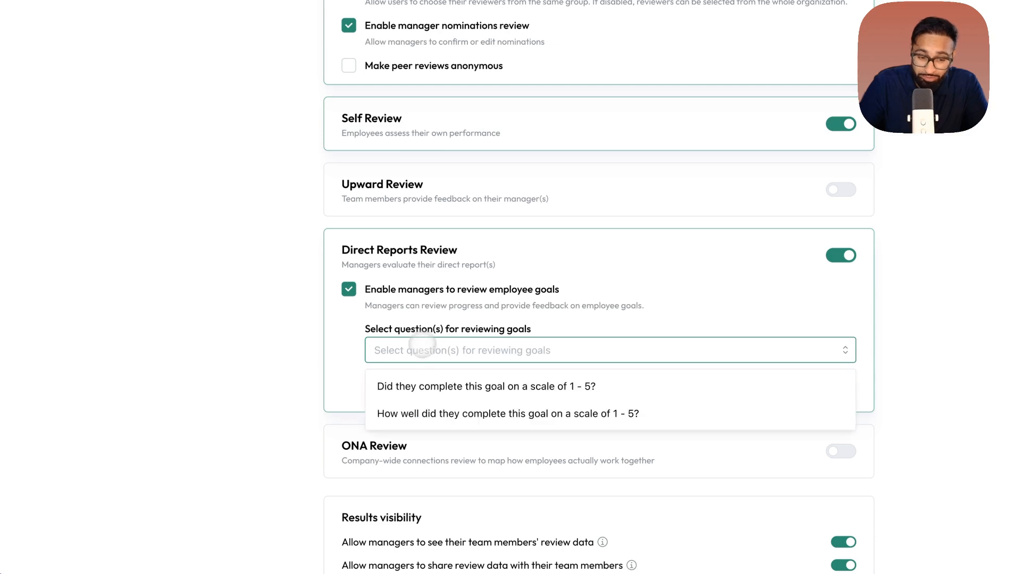
left_click(426, 385)
left_click(473, 351)
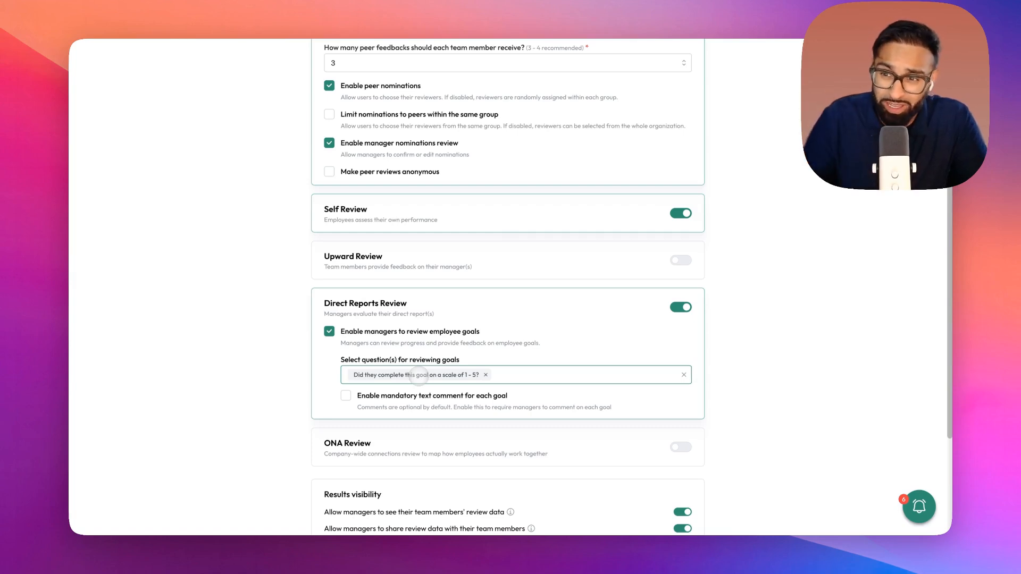
Enable ONA Review for the cycle, leaving its reviews non-anonymous.
scroll(419, 375, "down", 3)
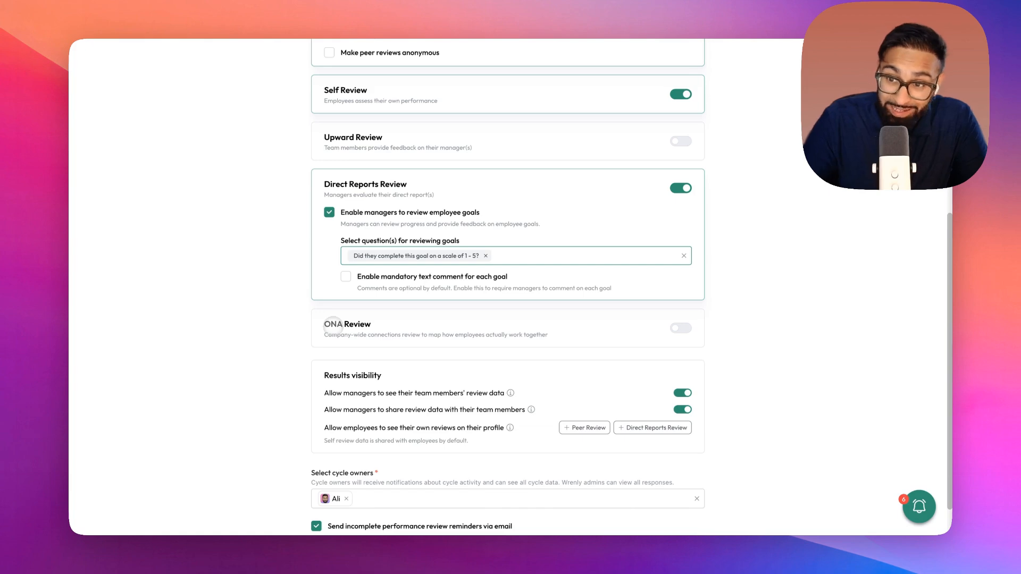
left_click_drag(325, 325, 365, 322)
left_click(363, 322)
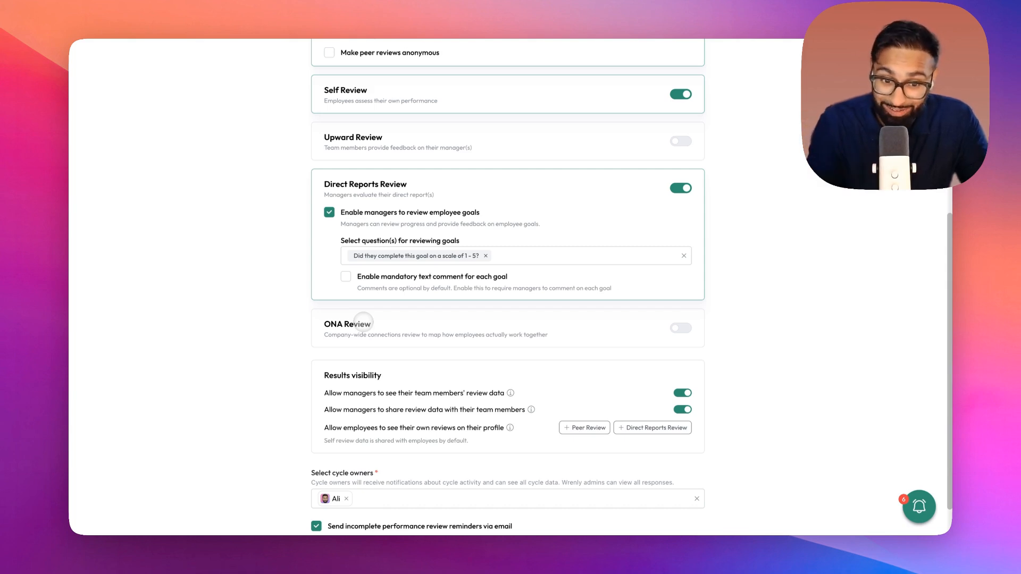
left_click(678, 329)
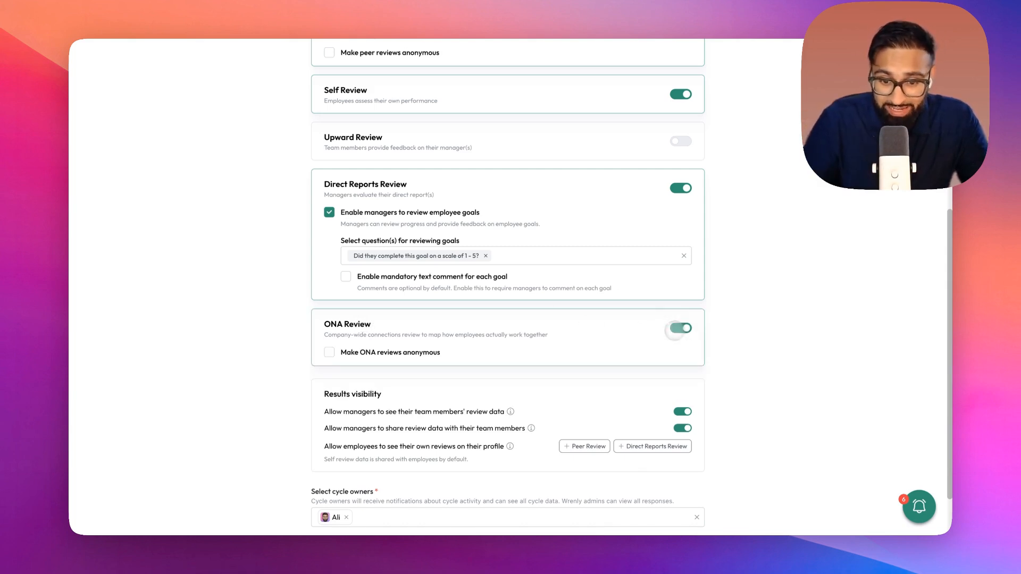
Disallow managers from sharing review data with their team members in the results visibility settings.
scroll(539, 340, "down", 2)
triple_click(356, 334)
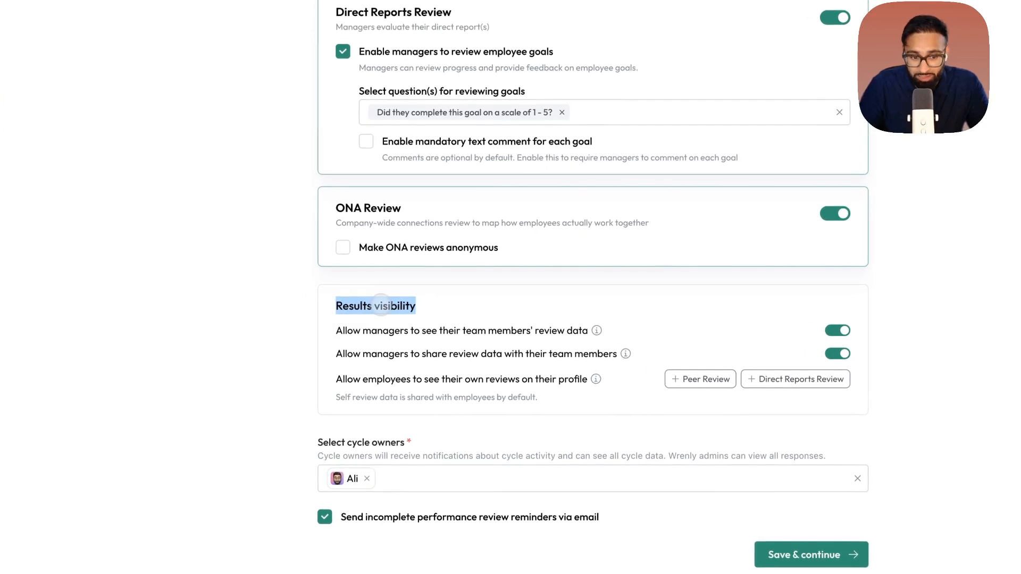
left_click_drag(332, 330, 570, 330)
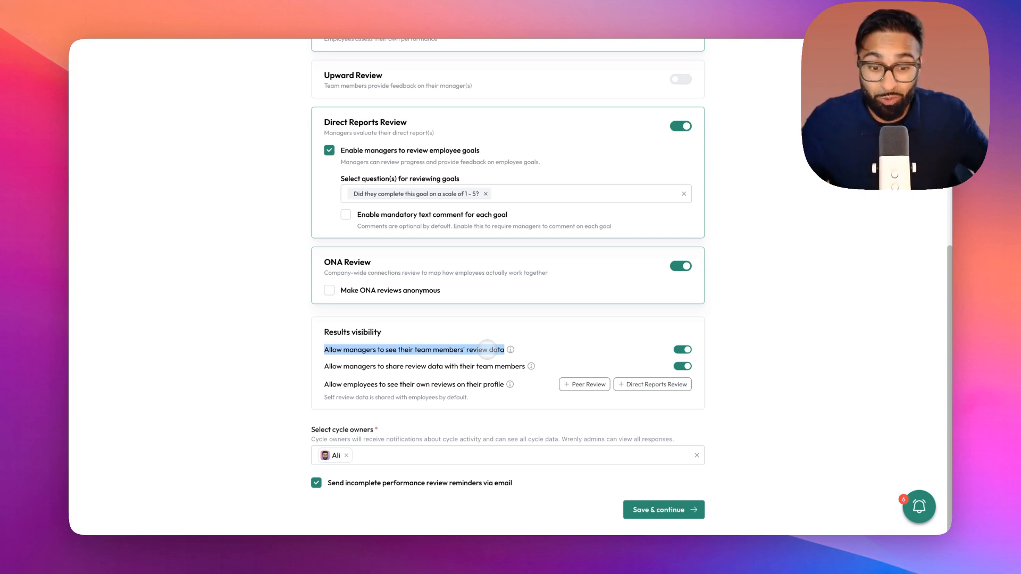
left_click(680, 366)
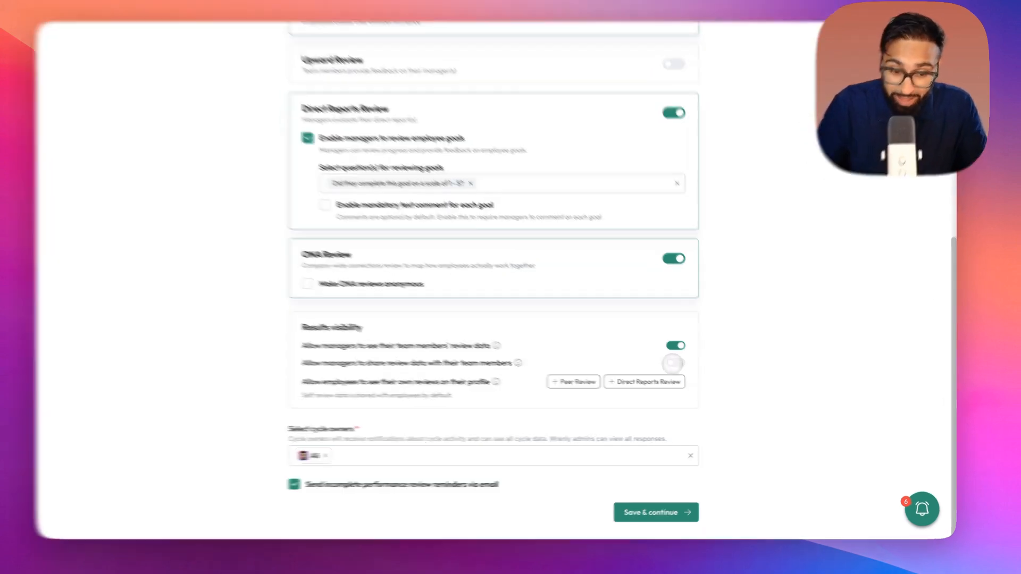
left_click(680, 366)
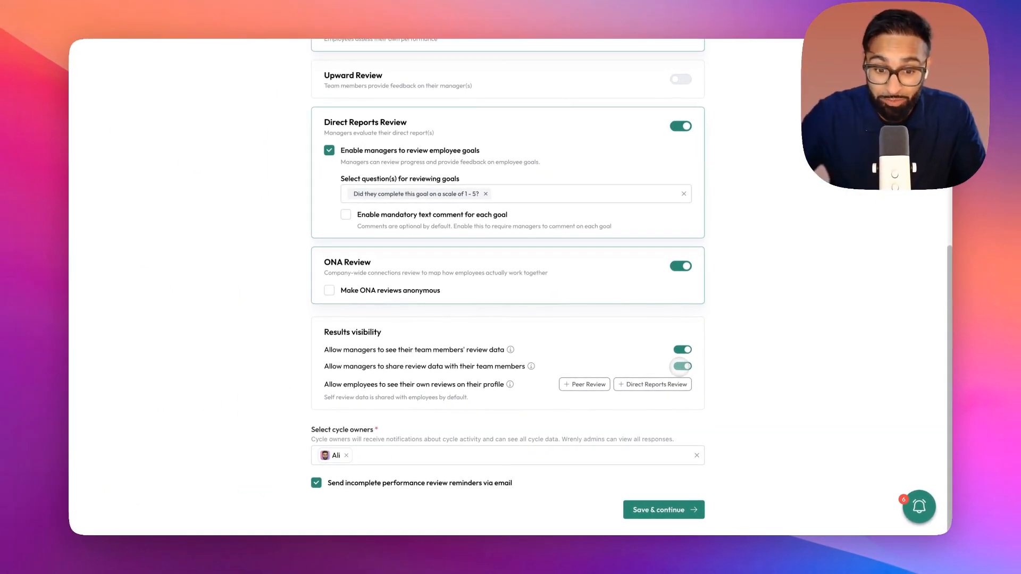
left_click(680, 366)
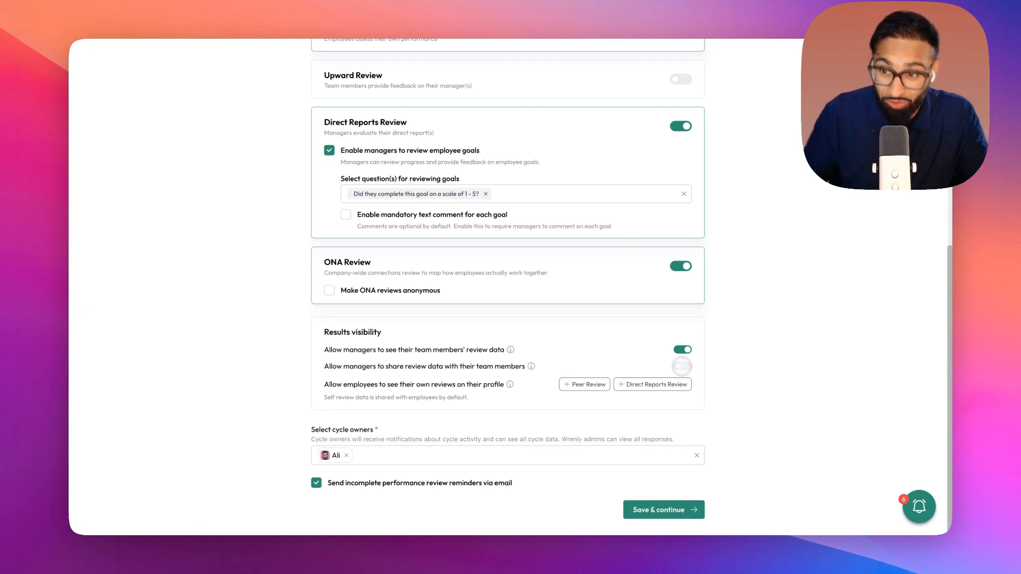
Try allowing employees to see their own Peer Review and Direct Reports Review results on their profile, and revert both.
left_click_drag(325, 384, 425, 386)
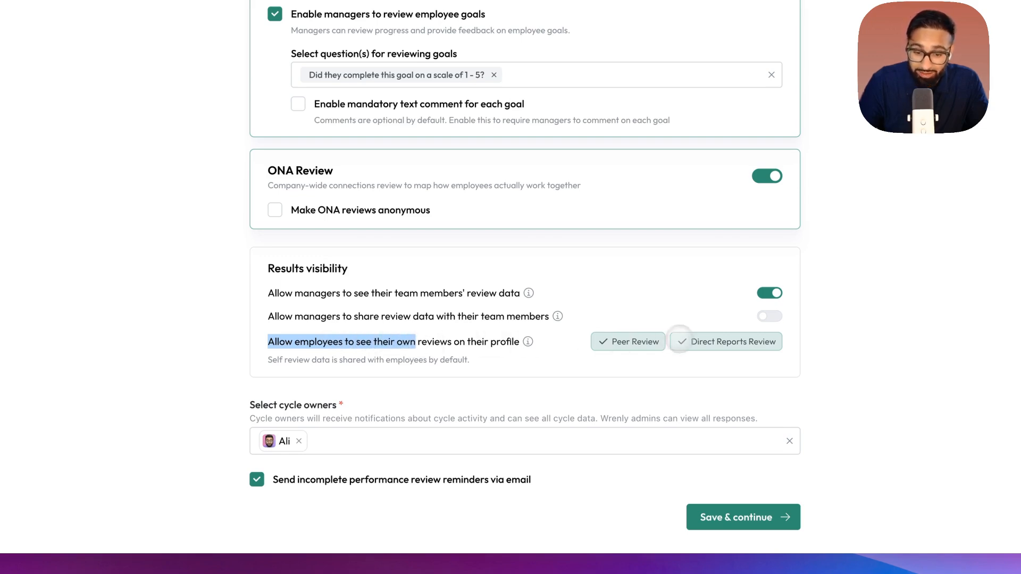
left_click(678, 341)
left_click(716, 346)
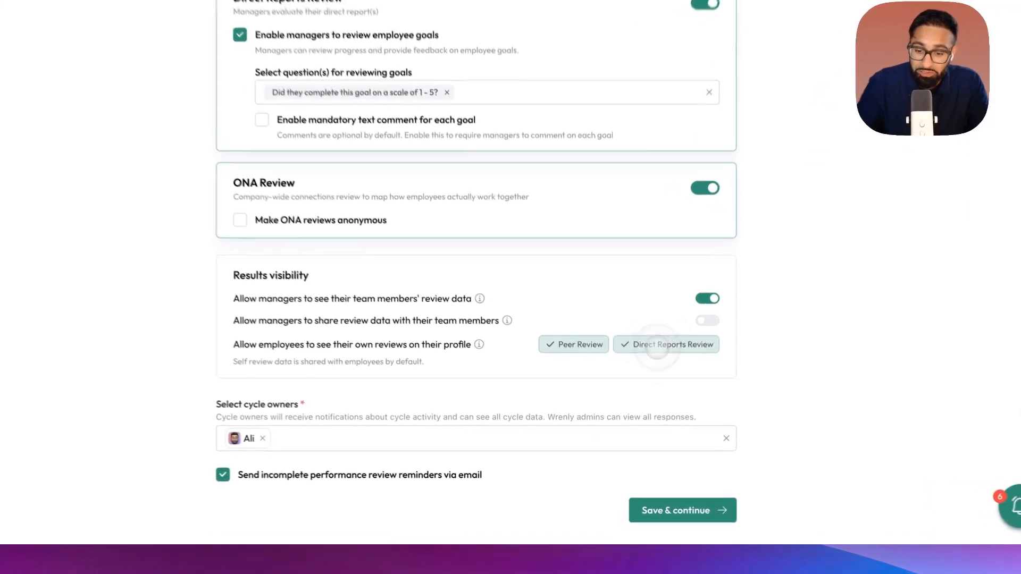
left_click(644, 385)
left_click(582, 336)
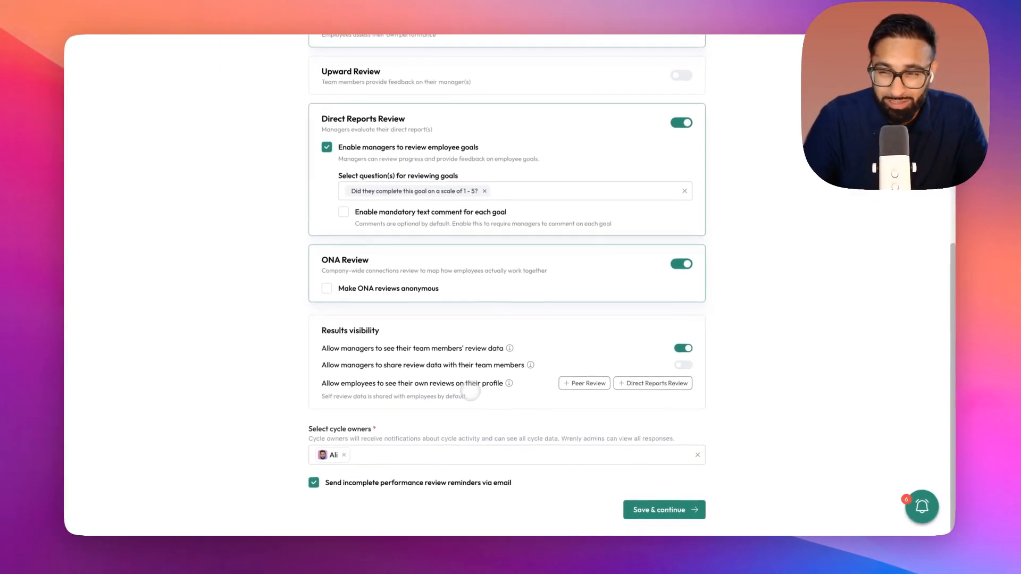
Keep the existing cycle owner, save the review cycle setup and continue to the questions stage.
left_click_drag(312, 430, 381, 430)
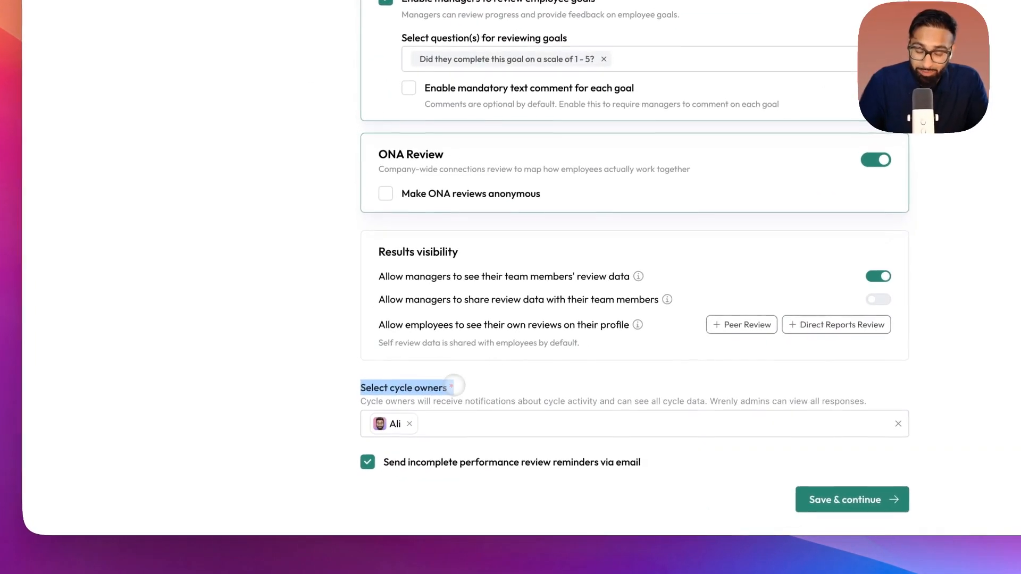
left_click(381, 429)
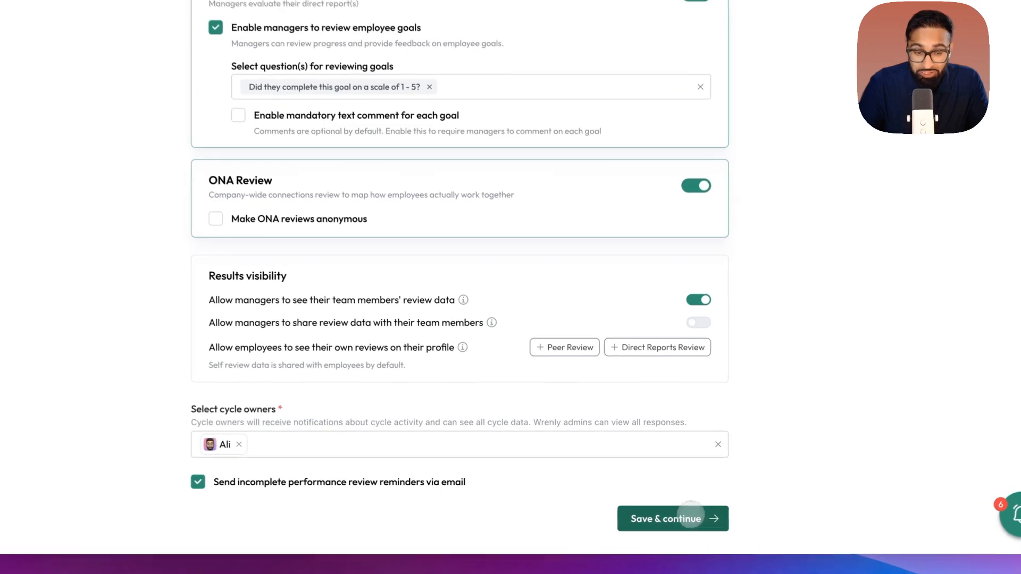
left_click(671, 509)
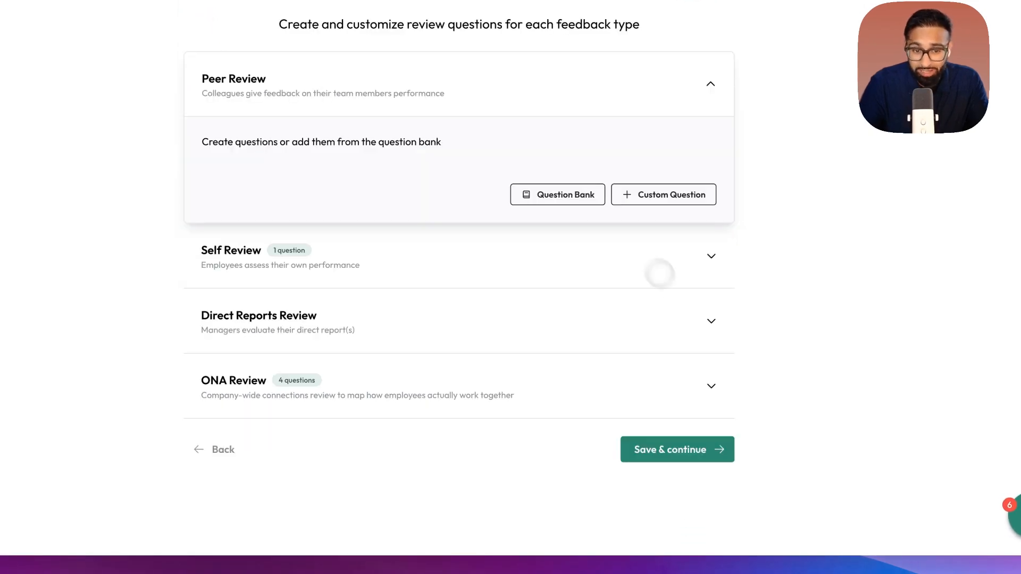
Add the Strategic Thinking question about aligning day-to-day actions with the company's long-term objectives from the question bank to Peer Review.
left_click(563, 112)
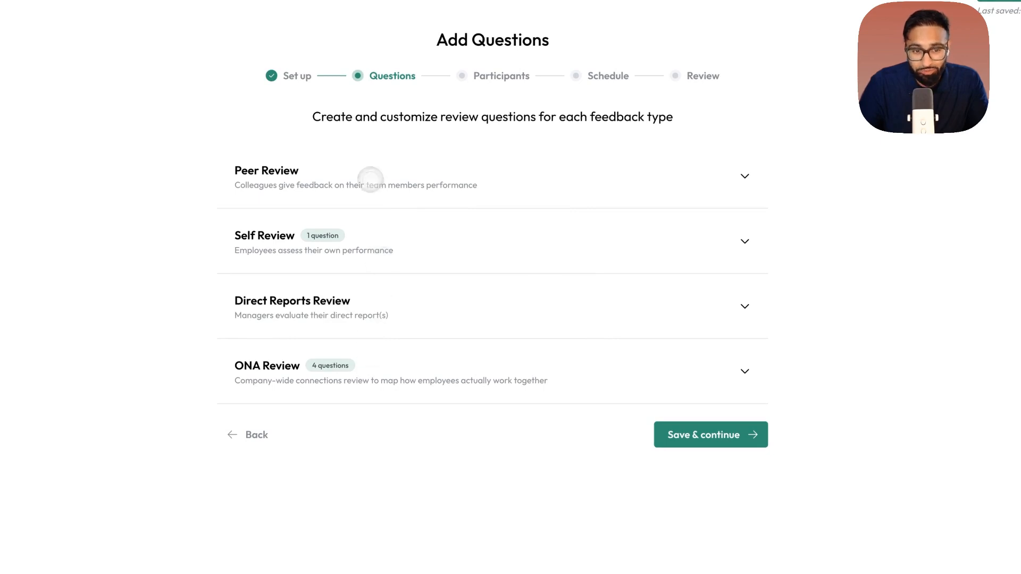
left_click(370, 176)
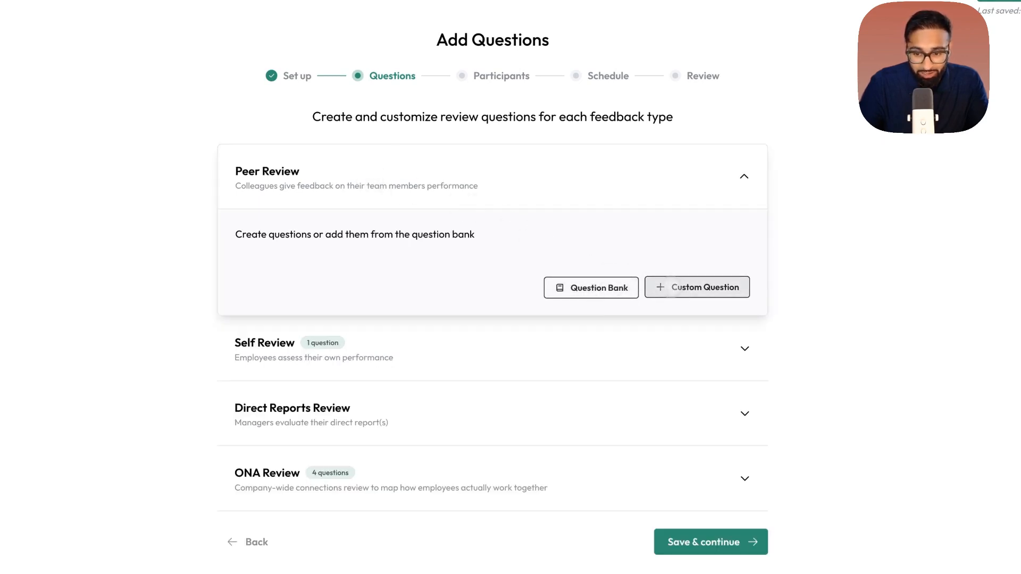
left_click(585, 287)
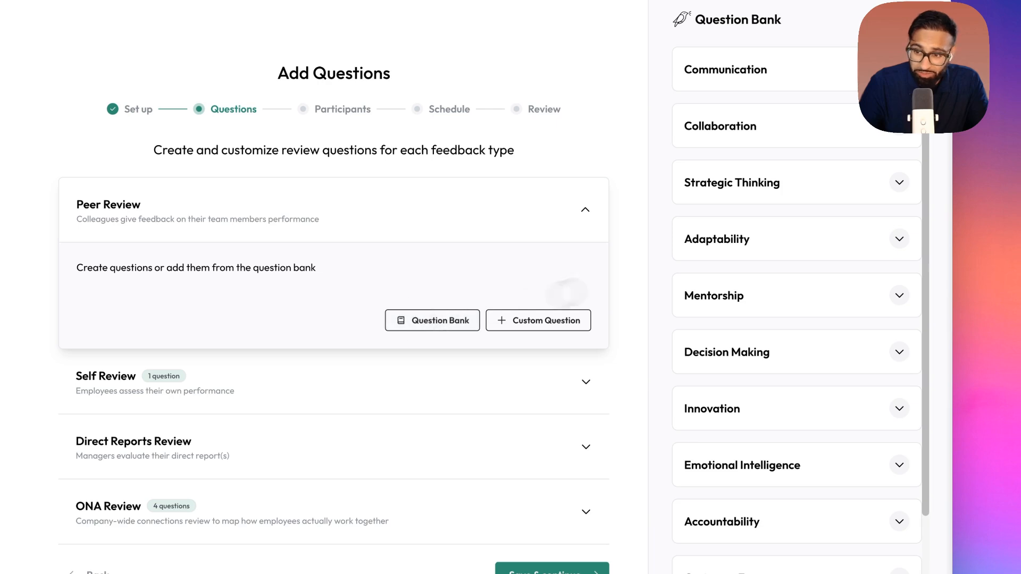
left_click(751, 198)
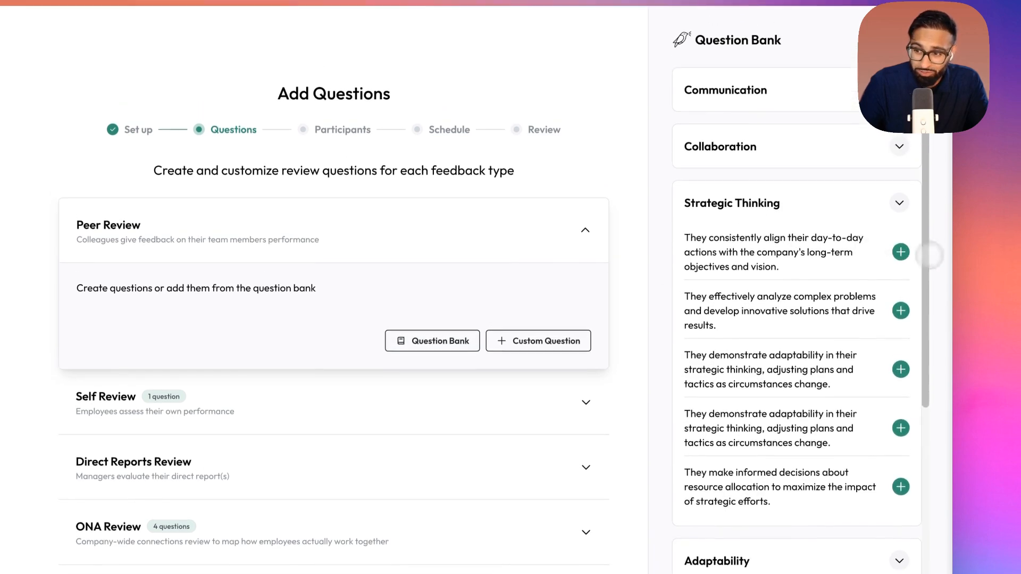
left_click(900, 233)
left_click(857, 189)
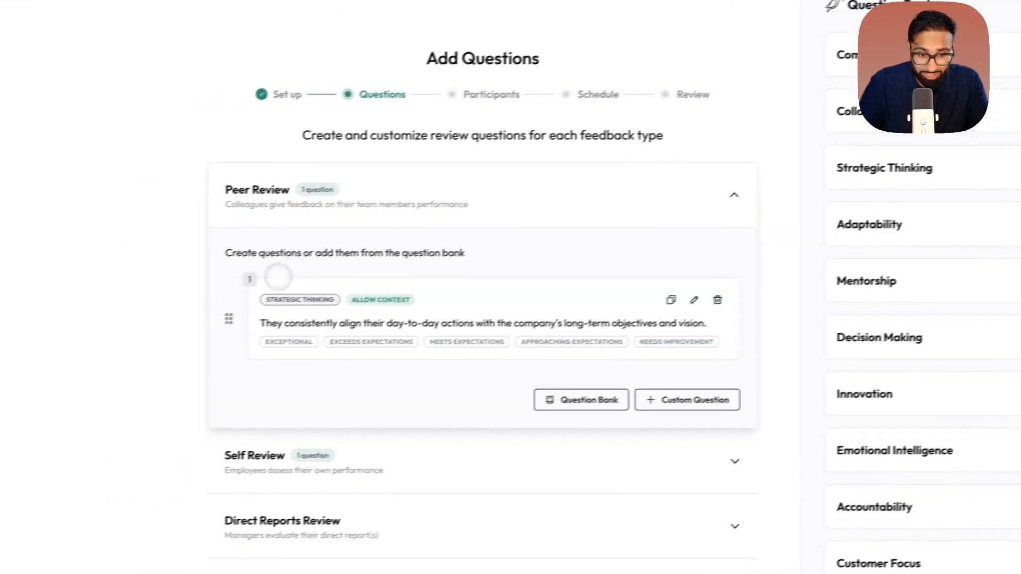
Examine the questions and answer options set for the Peer, Self, Direct Reports and ONA reviews.
double_click(141, 361)
left_click_drag(321, 309, 734, 317)
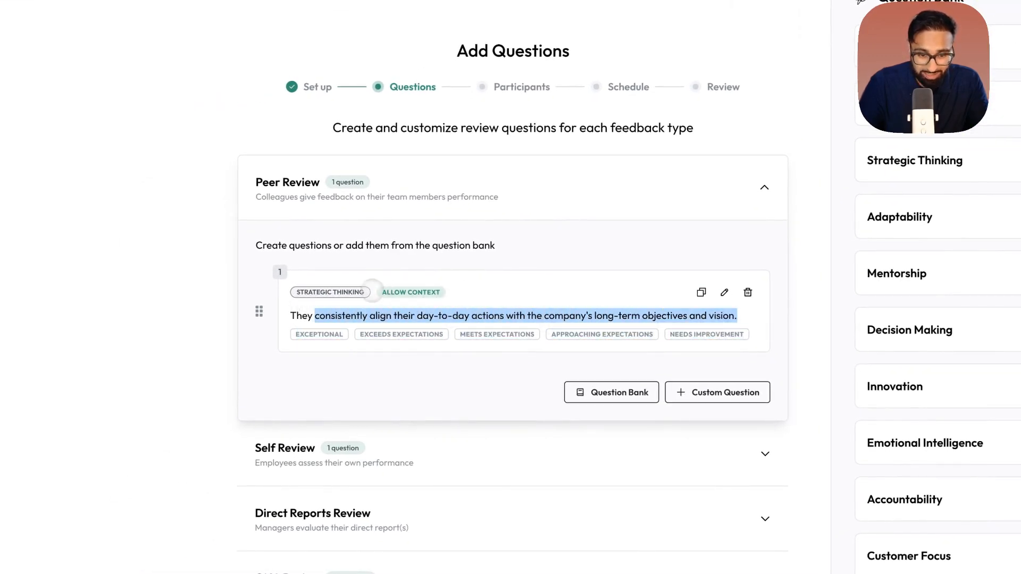
left_click(293, 311)
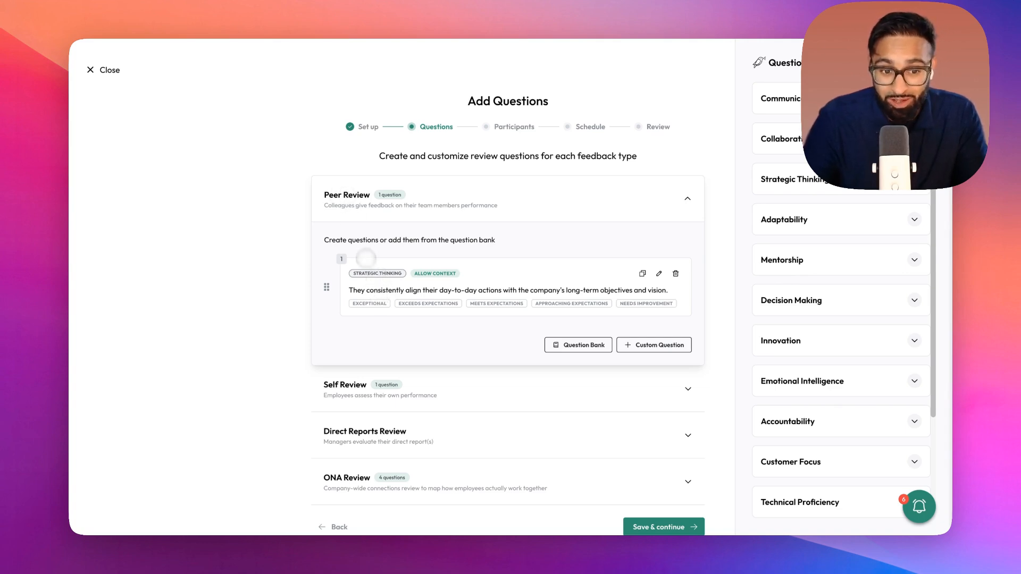
left_click(472, 385)
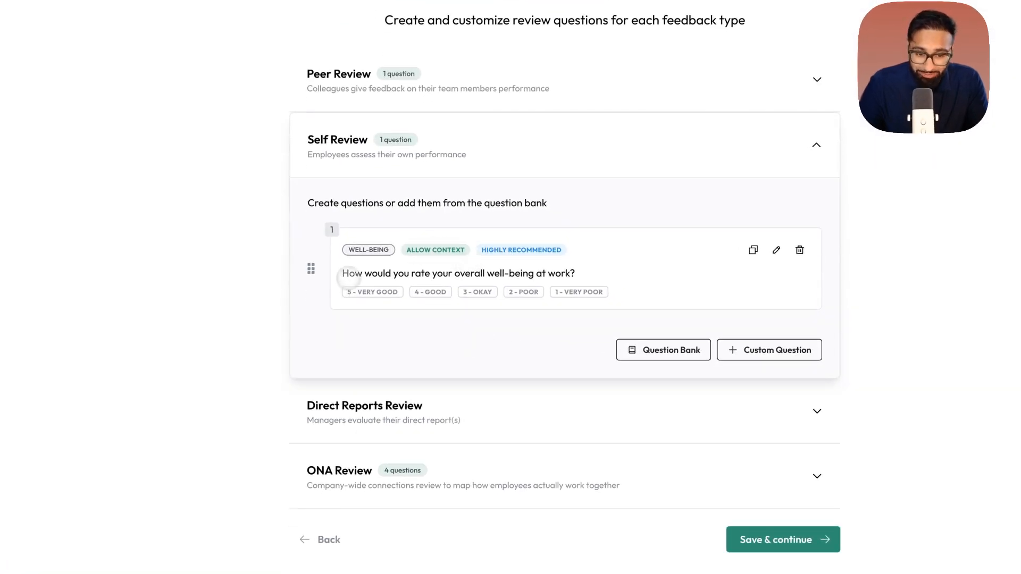
left_click_drag(355, 291, 580, 272)
left_click(364, 410)
left_click_drag(313, 269, 597, 274)
scroll(605, 303, "down", 4)
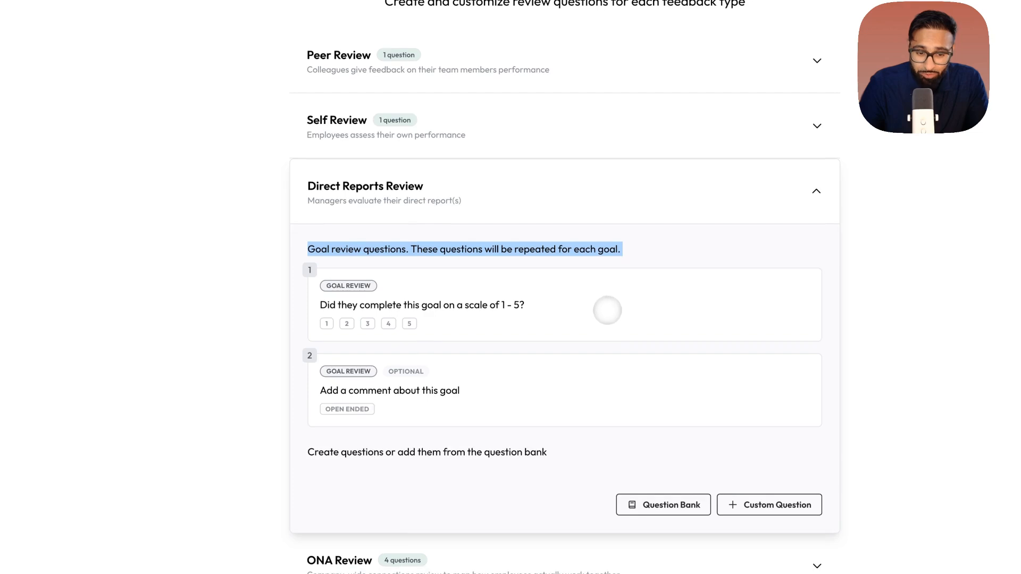
left_click(595, 369)
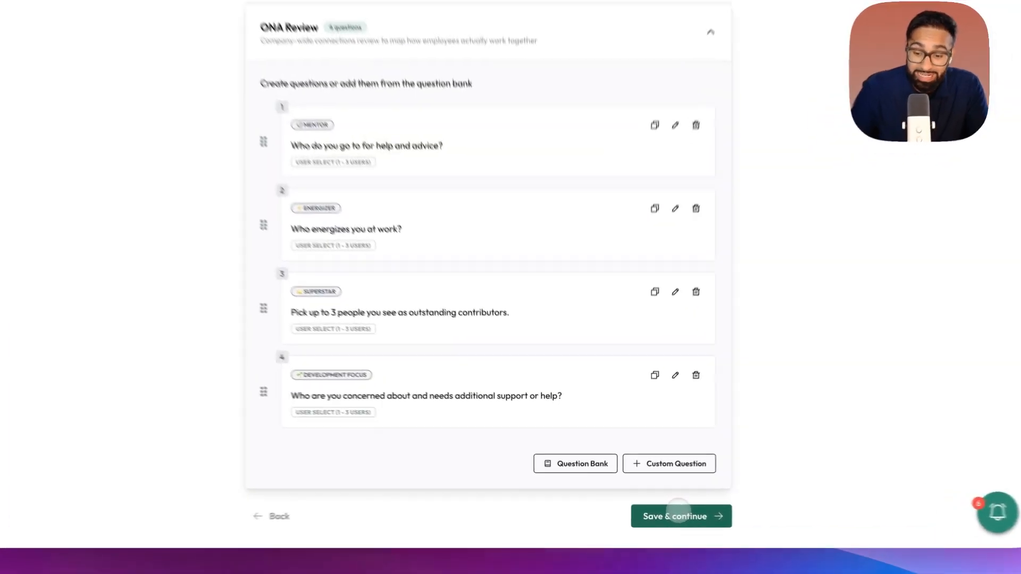
Save the questions, participants and schedule stages and proceed to the final review of the cycle.
left_click(678, 514)
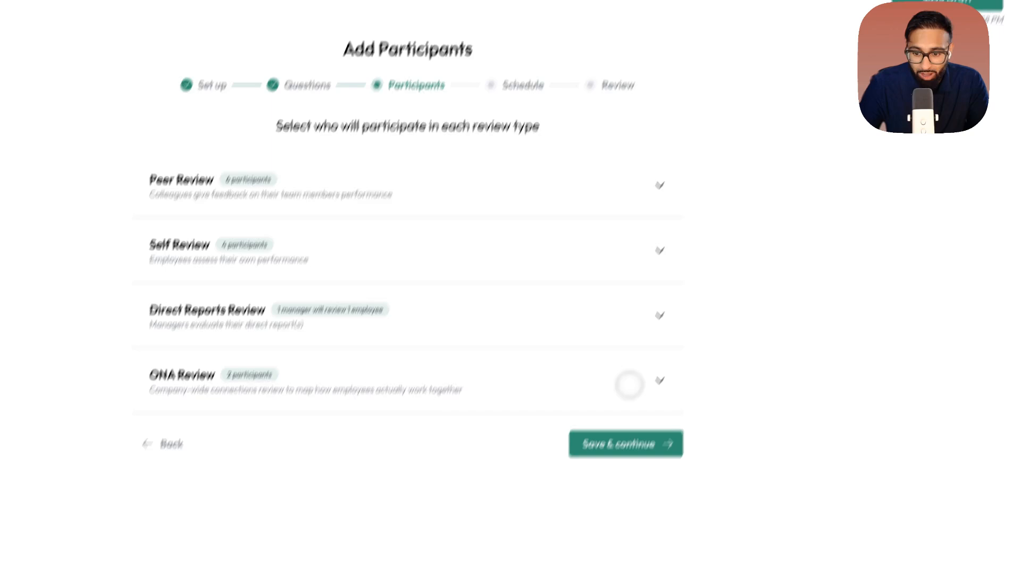
left_click(660, 375)
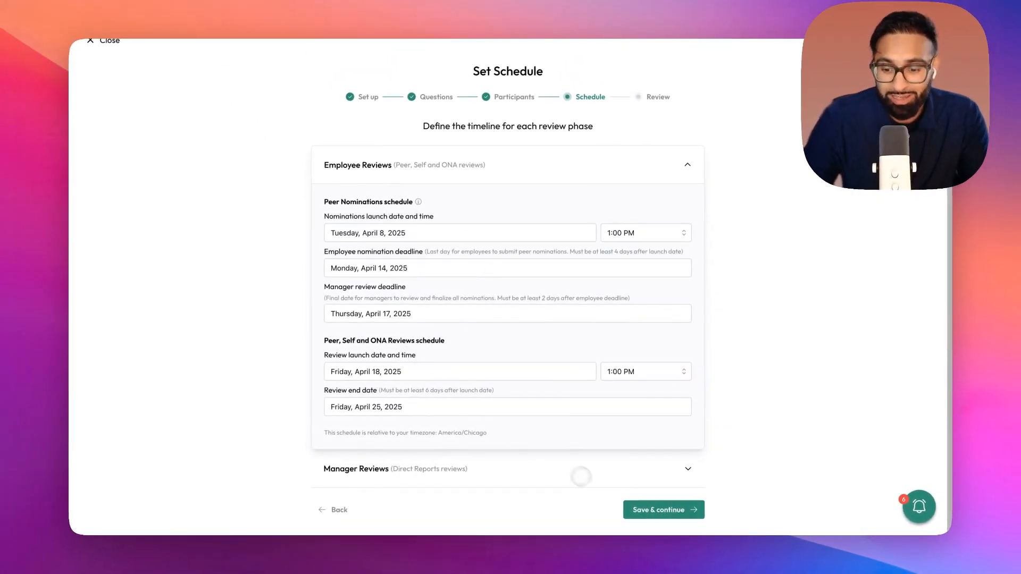
left_click(654, 509)
Check the review types, schedules and notifications in the summary, and save the performance review for scheduling.
scroll(547, 341, "down", 3)
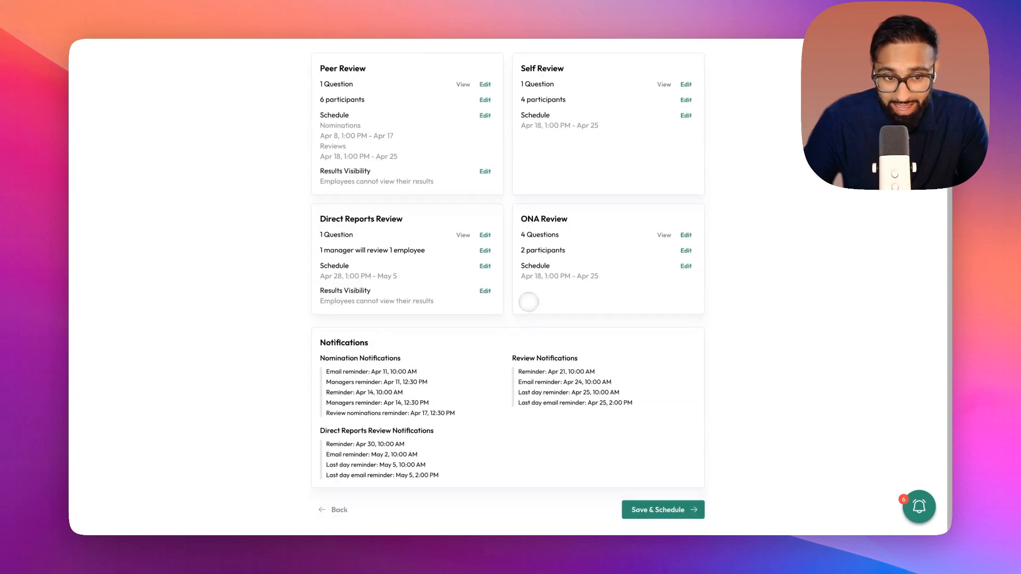
scroll(528, 302, "up", 2)
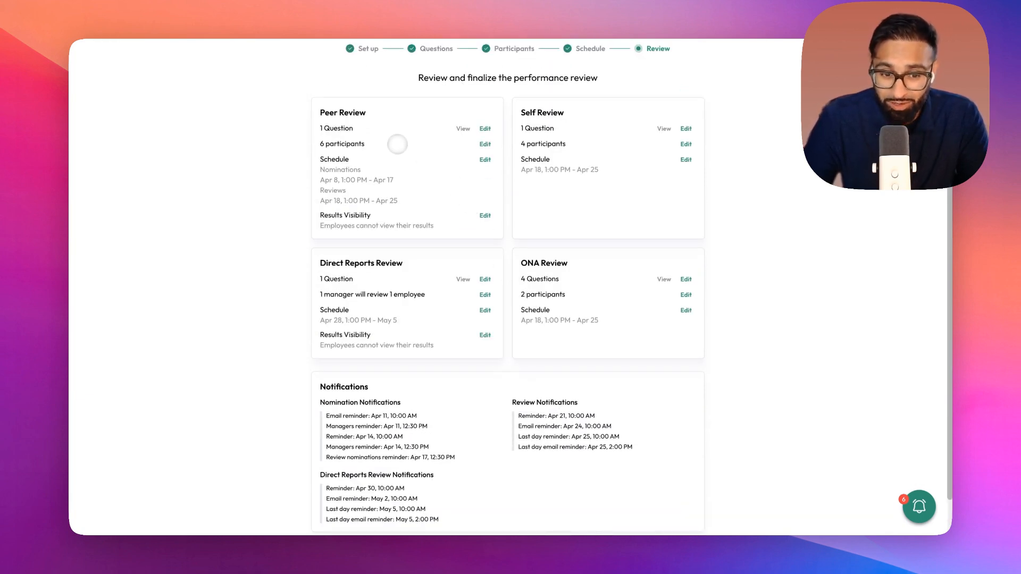
scroll(389, 184, "down", 2)
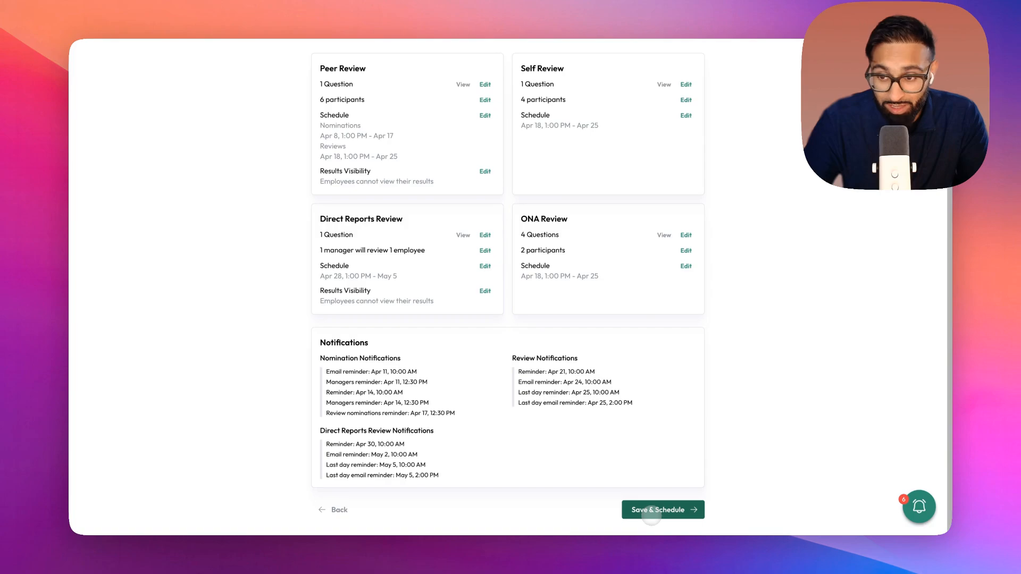
left_click(650, 511)
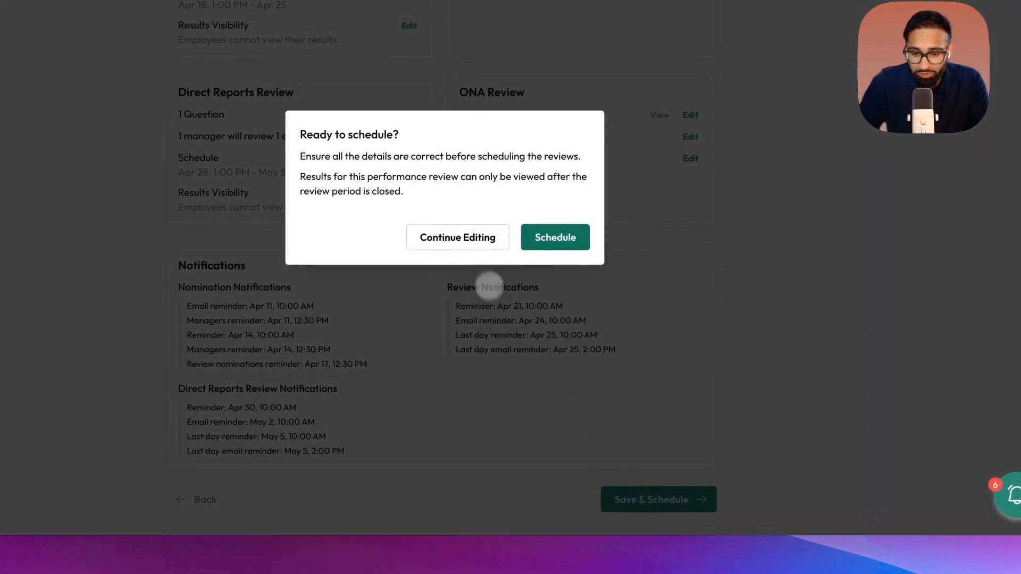